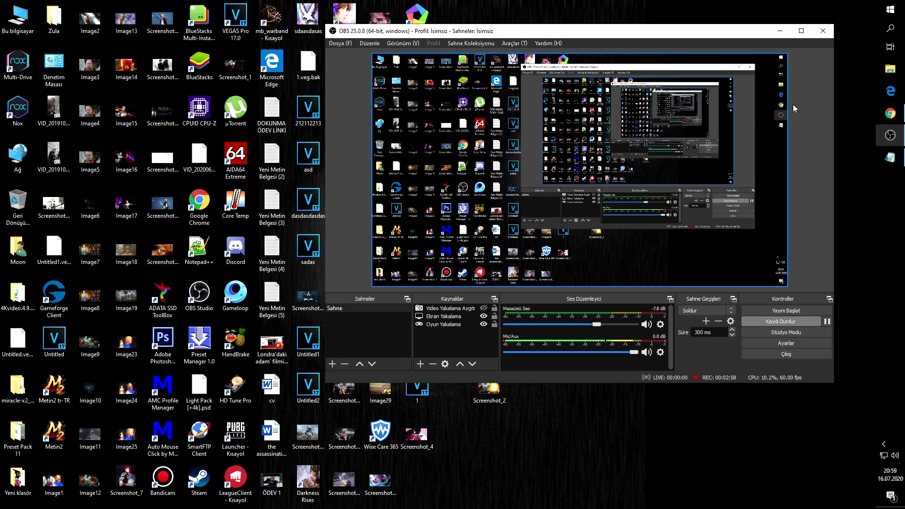
# - Switch to the Notepad note and copy its command line bcdedit /set useplatformclock false
pyautogui.hotkey('alt', 'Tab')
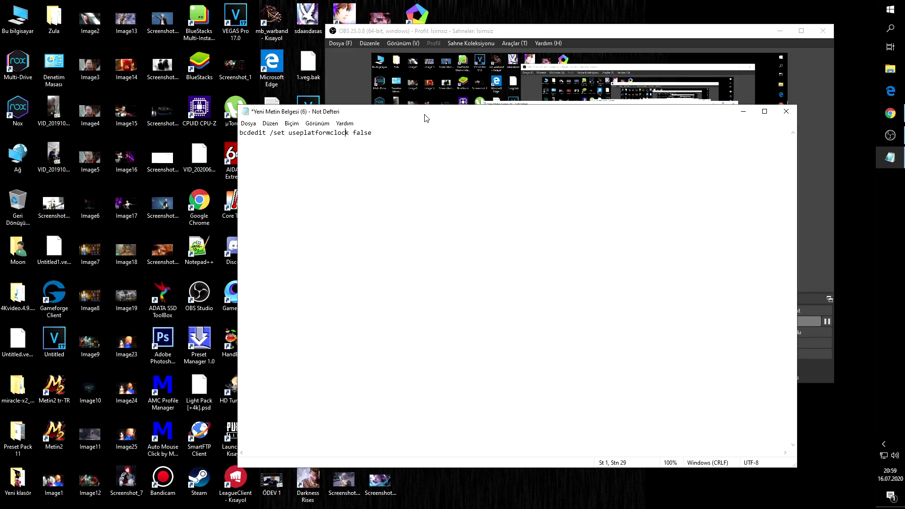
pyautogui.moveTo(391, 137); pyautogui.dragTo(238, 135)
pyautogui.hotkey('ctrl', 'c')
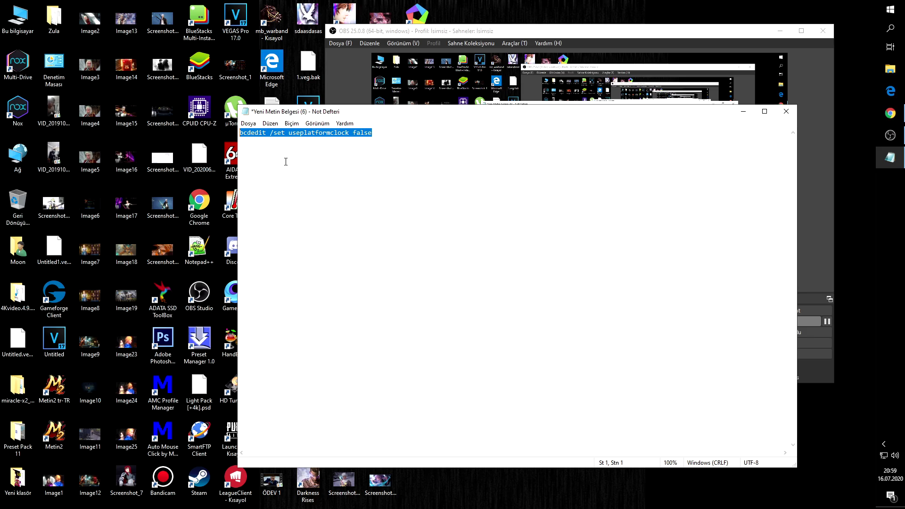
# - Open Command Prompt as administrator, enter the copied command bcdedit /set useplatformclock false, and close the console
pyautogui.click(880, 22)
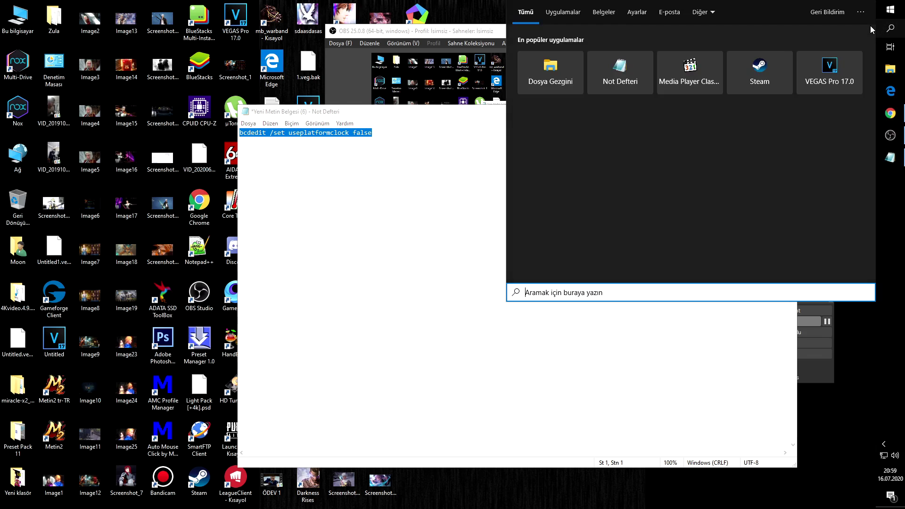
pyautogui.write('cmd')
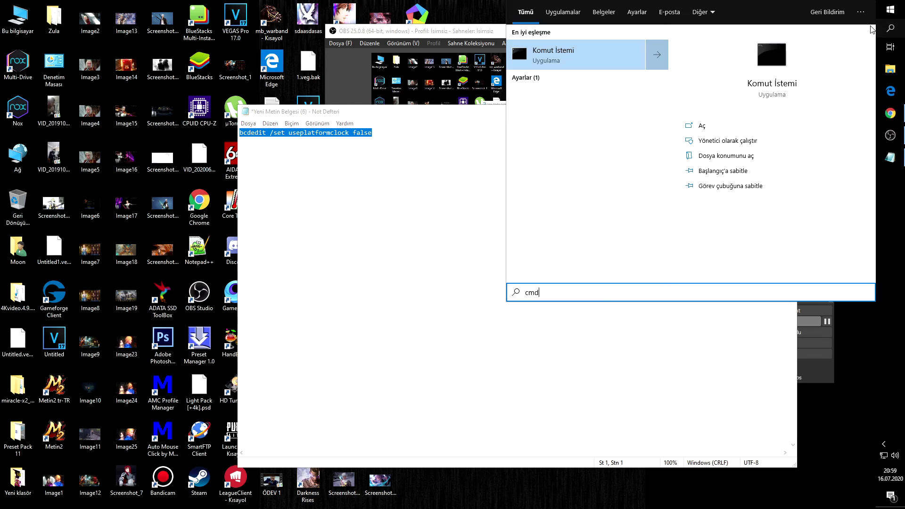
pyautogui.rightClick(574, 51)
pyautogui.click(589, 58)
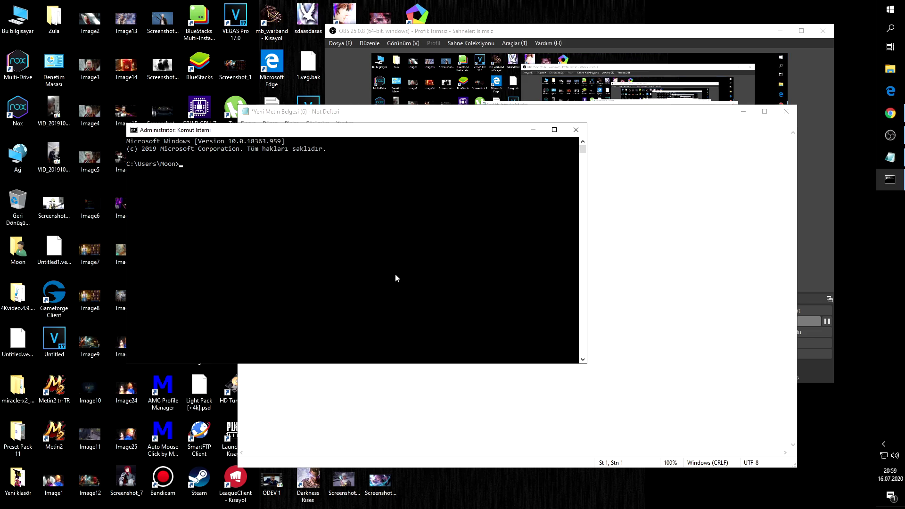
pyautogui.hotkey('ctrl', 'v')
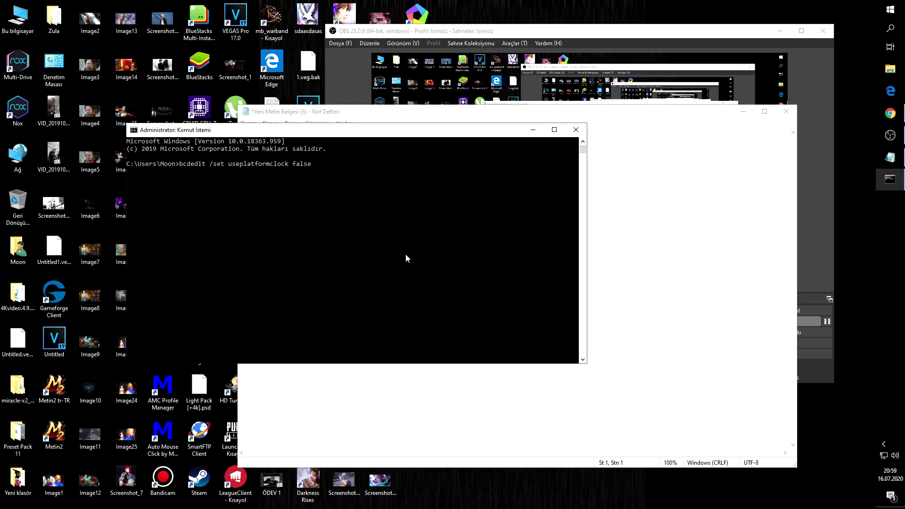
pyautogui.click(580, 133)
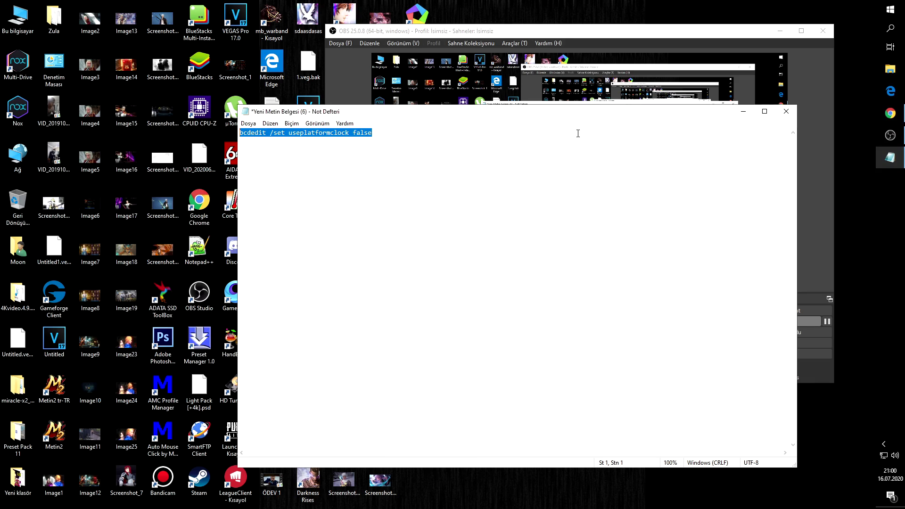
# - Open Device Manager from this computer's system properties and expand the system devices (Sistem aygıtları) down to High Precision Event Timer
pyautogui.rightClick(18, 18)
pyautogui.click(59, 133)
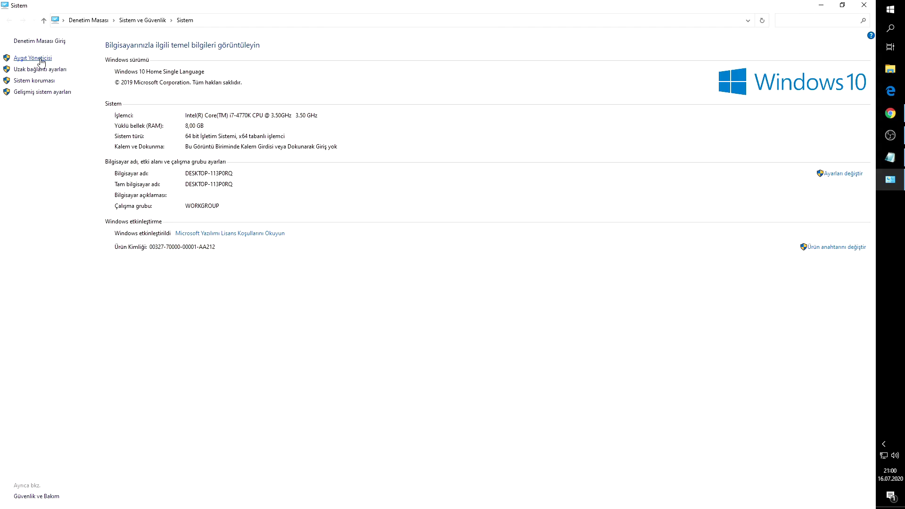
pyautogui.click(40, 58)
pyautogui.moveTo(220, 27); pyautogui.dragTo(431, 47)
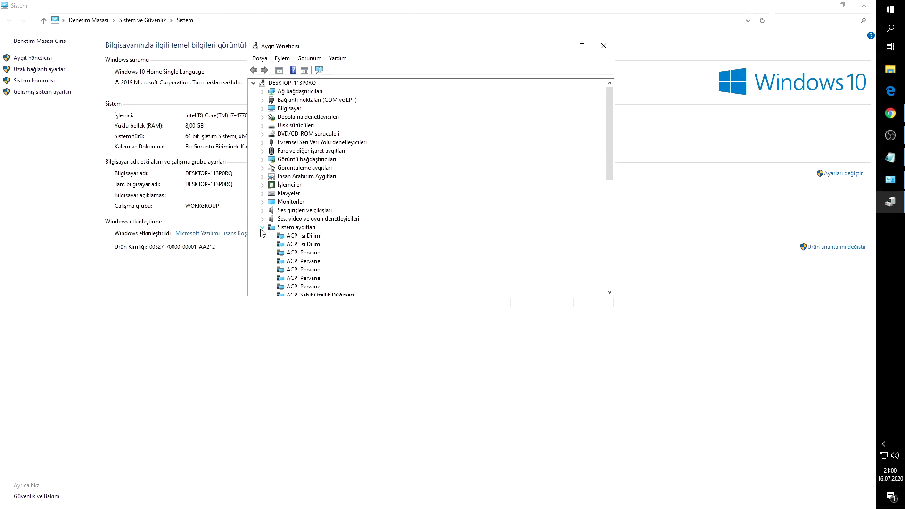
pyautogui.scroll(-8, 260, 231)
pyautogui.scroll(-4, 260, 232)
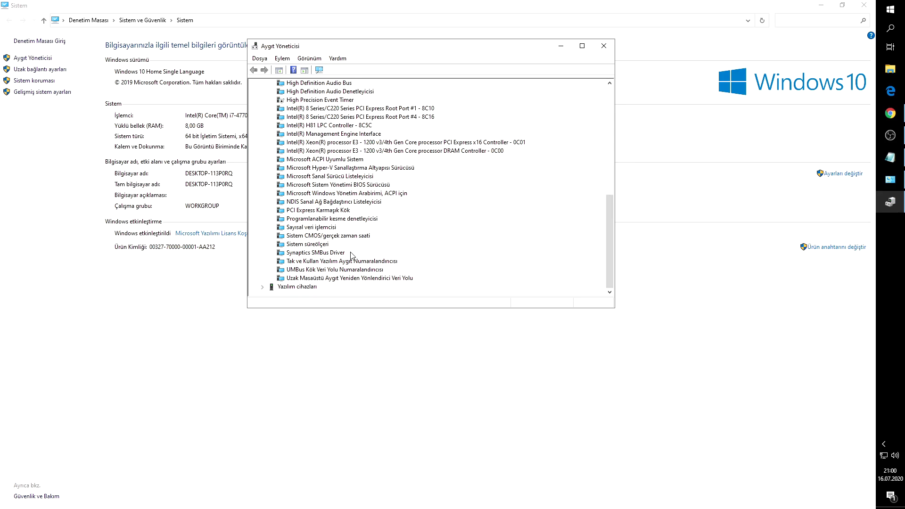
# - Check which enable or disable action High Precision Event Timer offers, and close Device Manager and the System window
pyautogui.click(323, 100)
pyautogui.rightClick(290, 101)
pyautogui.click(279, 101)
pyautogui.rightClick(285, 101)
pyautogui.rightClick(313, 101)
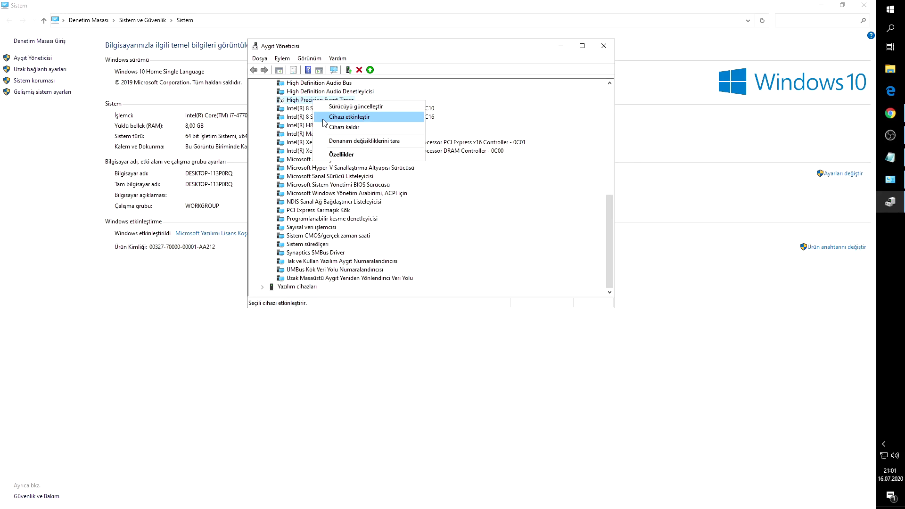
pyautogui.click(604, 46)
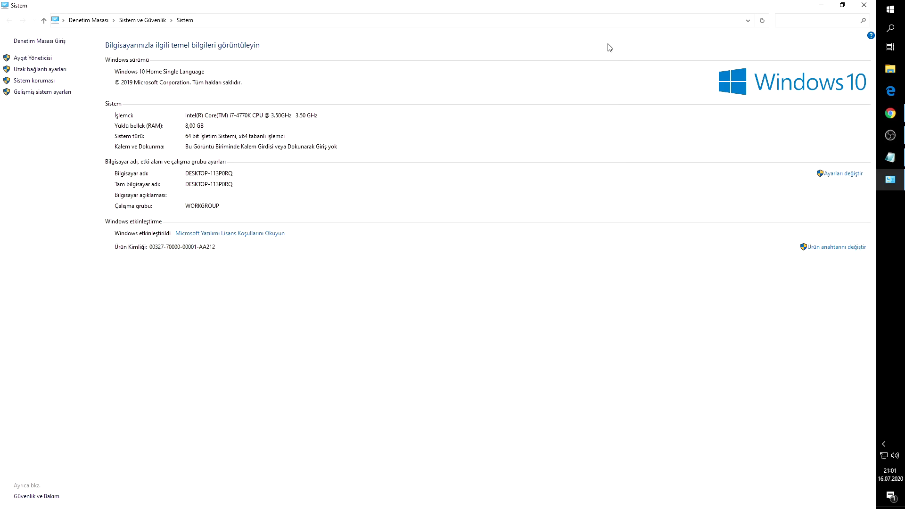
pyautogui.click(864, 6)
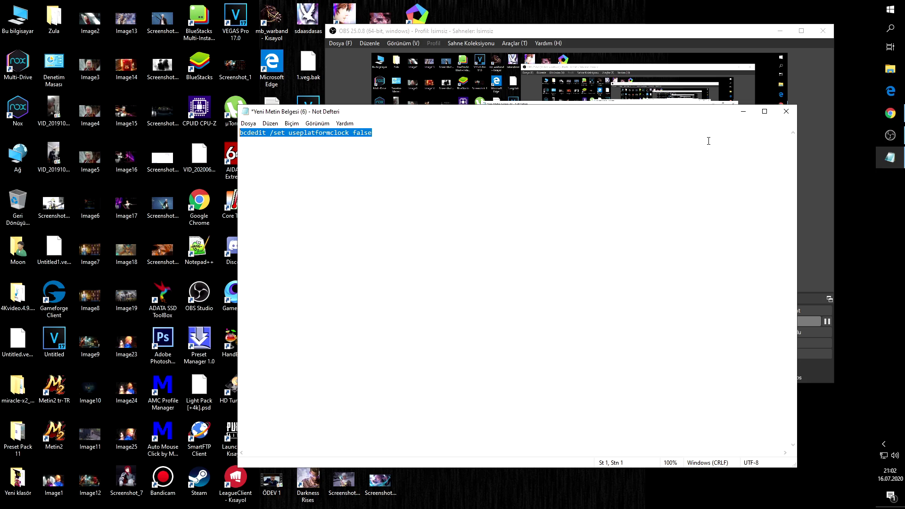
# - Open Windows Settings (Ayarlar) and go to Windows Güvenliği under Güncelleştirme ve Güvenlik
pyautogui.click(887, 32)
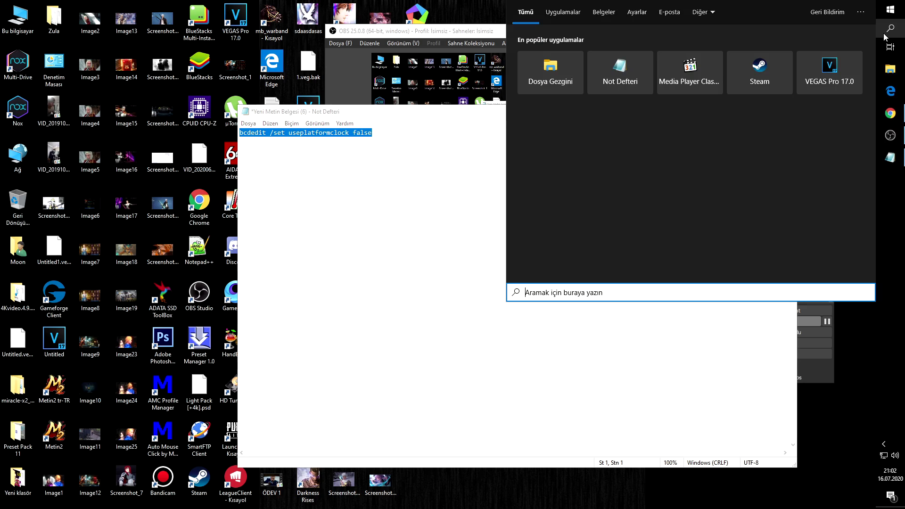
pyautogui.write('ayarlar')
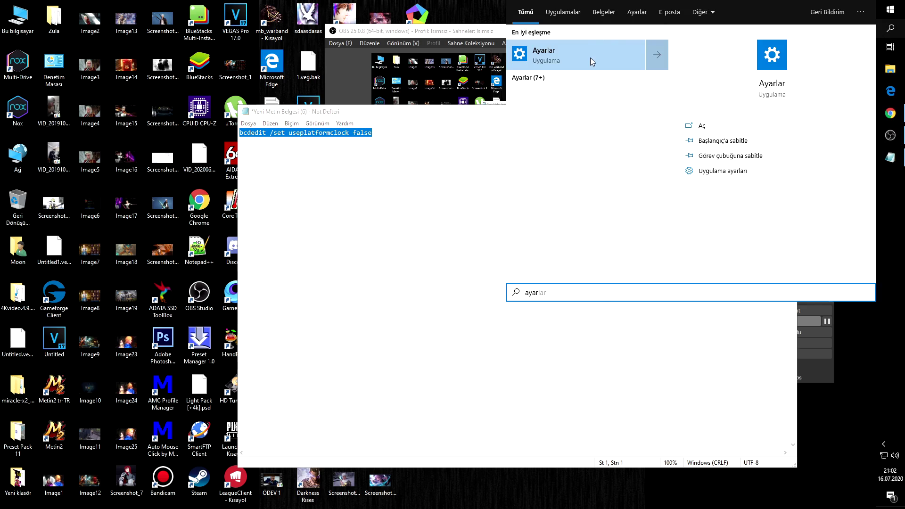
pyautogui.click(590, 57)
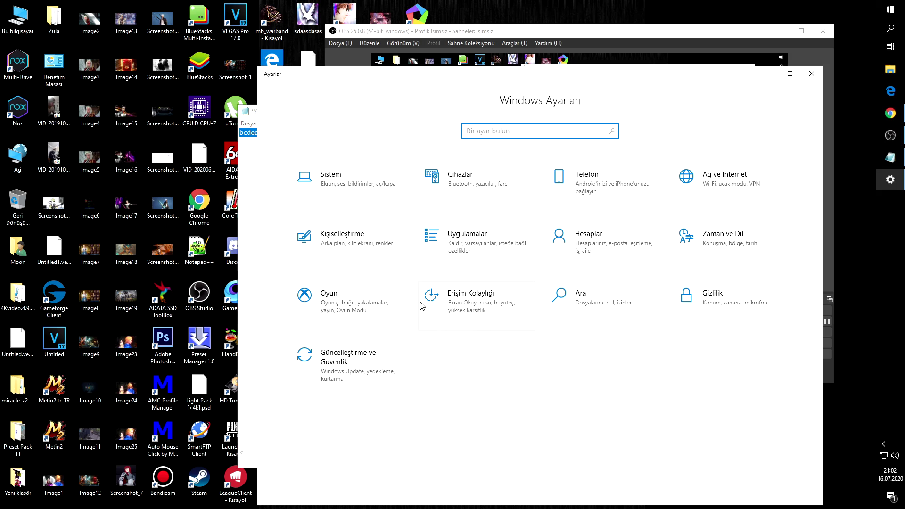
pyautogui.click(381, 377)
pyautogui.click(298, 223)
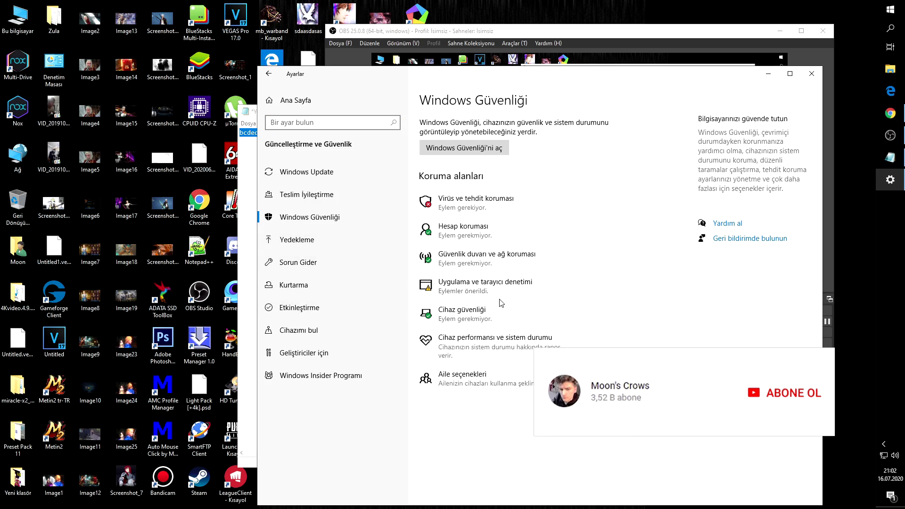
# - Open the Exploit protection settings from Uygulama ve tarayıcı denetimi
pyautogui.click(501, 295)
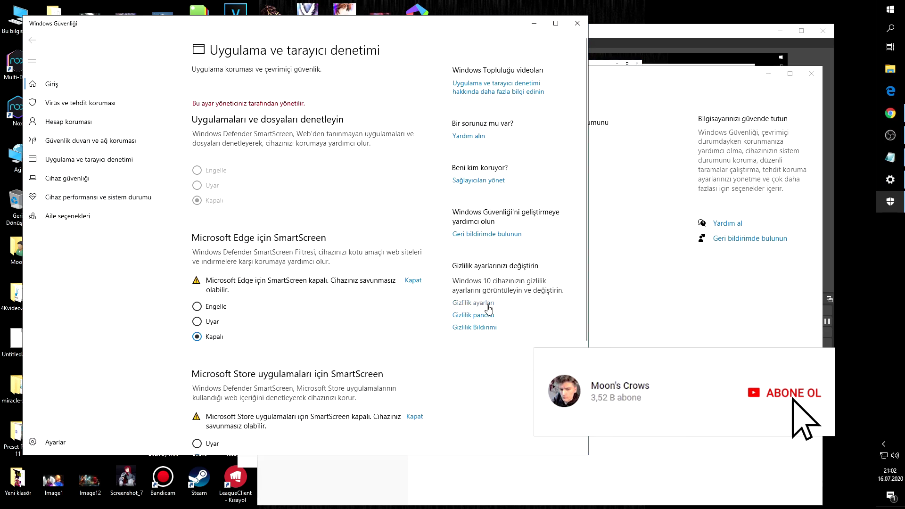
pyautogui.scroll(-3, 193, 331)
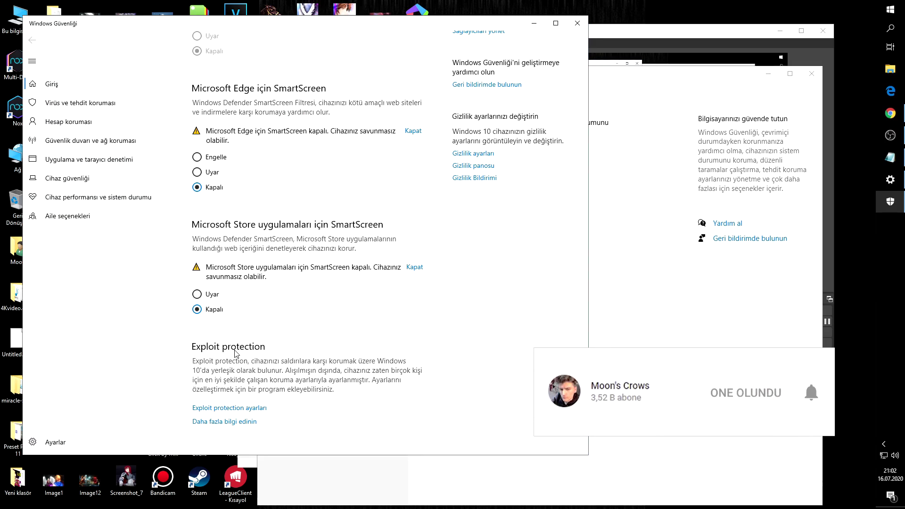
pyautogui.click(221, 408)
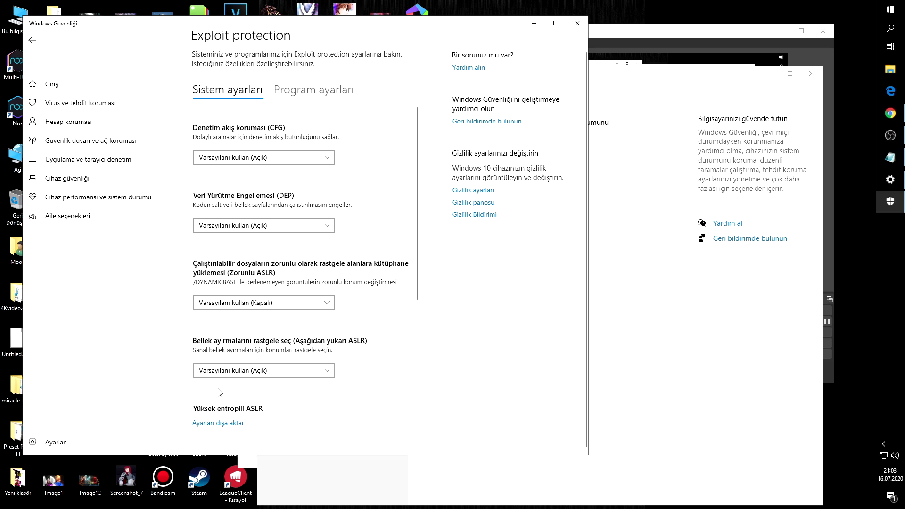
# - Examine the available control flow guard (CFG) options and the program settings of Exploit protection
pyautogui.click(289, 160)
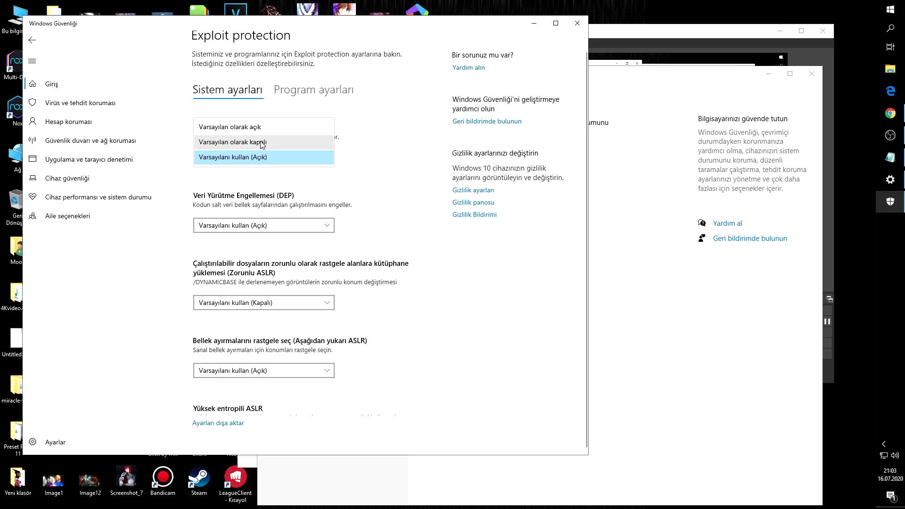
pyautogui.click(300, 160)
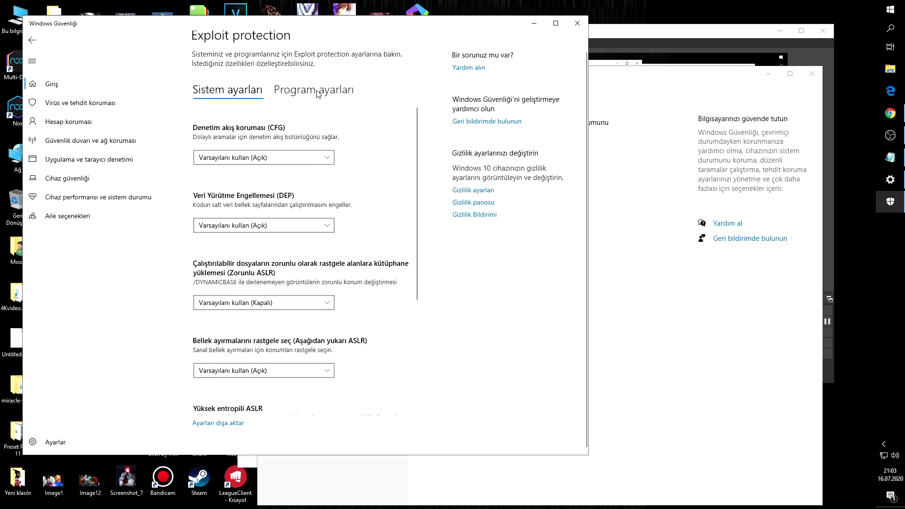
pyautogui.click(314, 90)
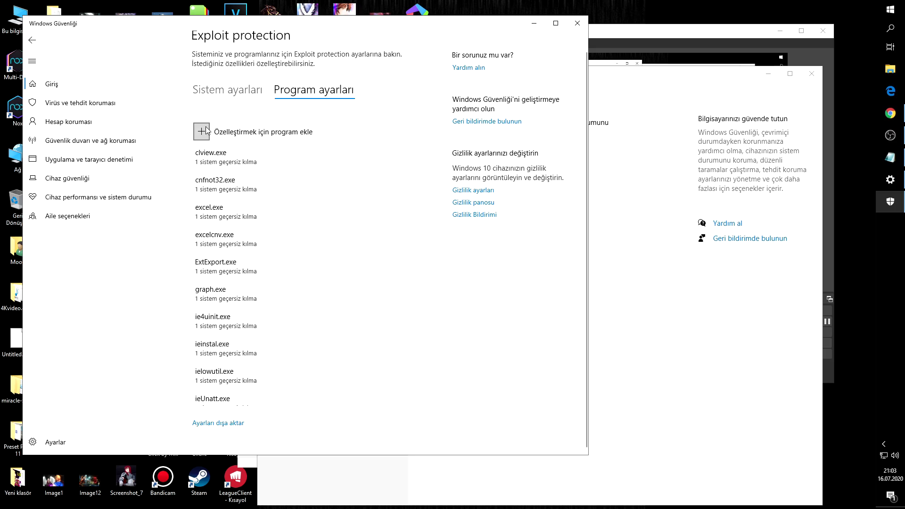
pyautogui.click(226, 92)
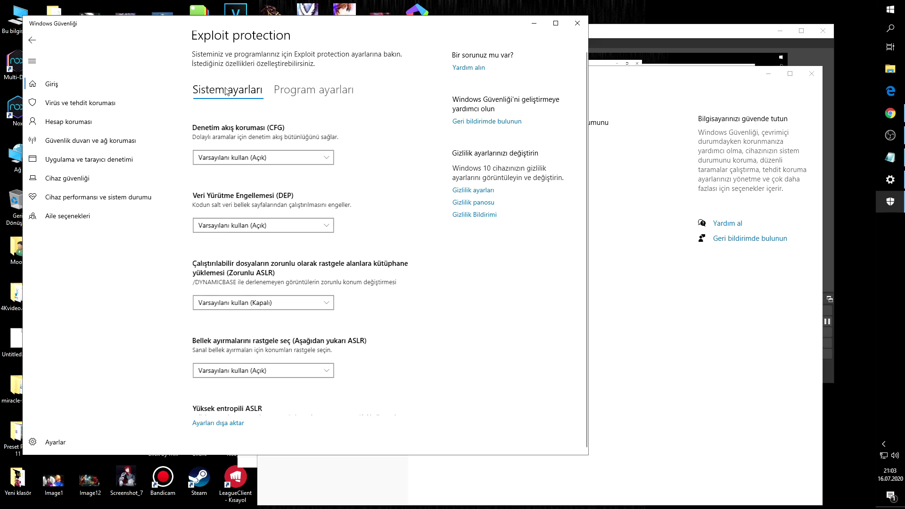
# - Set Denetim akış koruması (CFG) to Varsayılan olarak kapalı and close the security and Settings windows
pyautogui.click(248, 160)
pyautogui.click(261, 143)
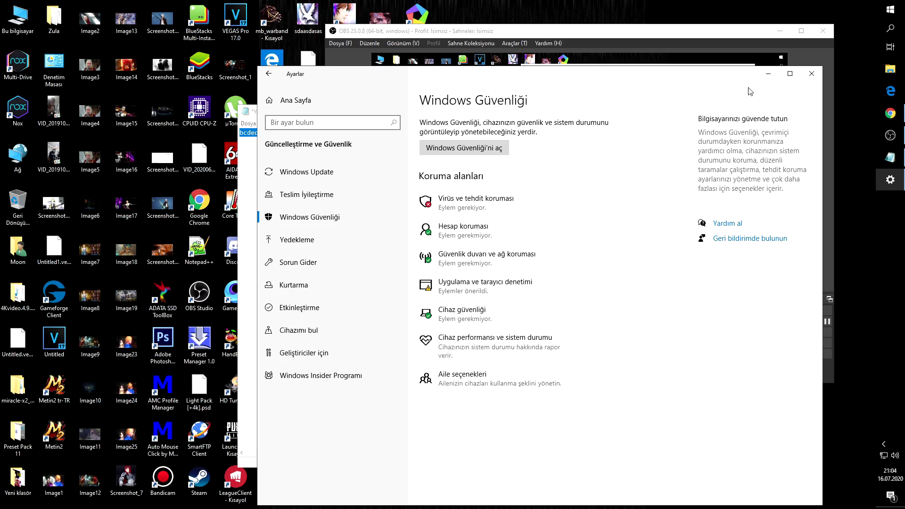
pyautogui.click(811, 73)
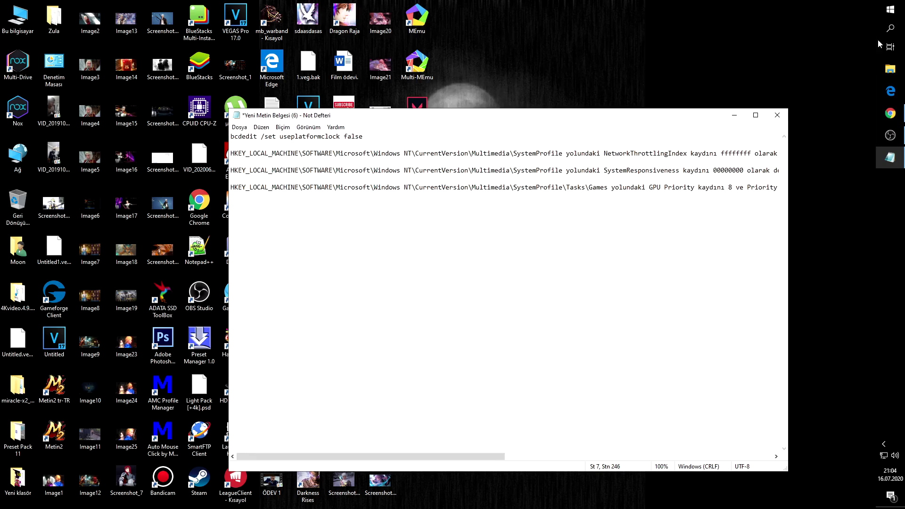
# - Search Windows for regedit and open the Registry Editor
pyautogui.click(891, 28)
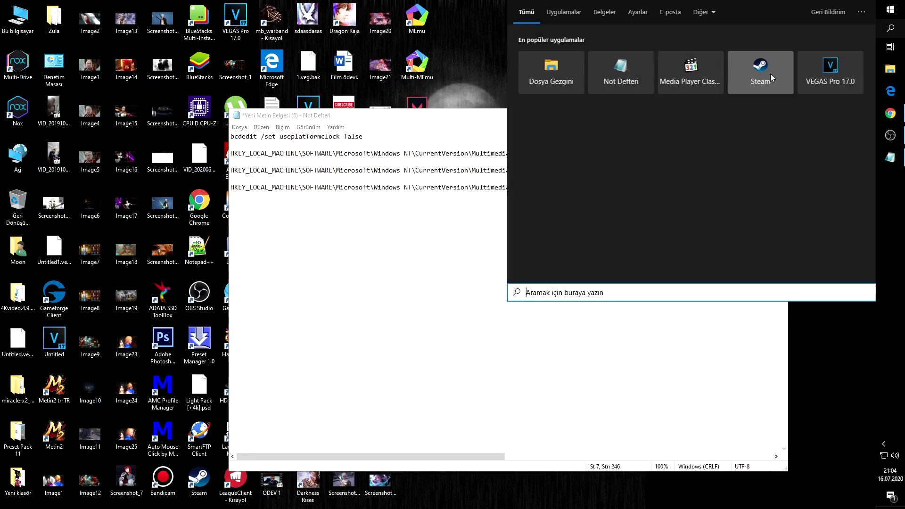
pyautogui.write('regedit')
pyautogui.press('Return')
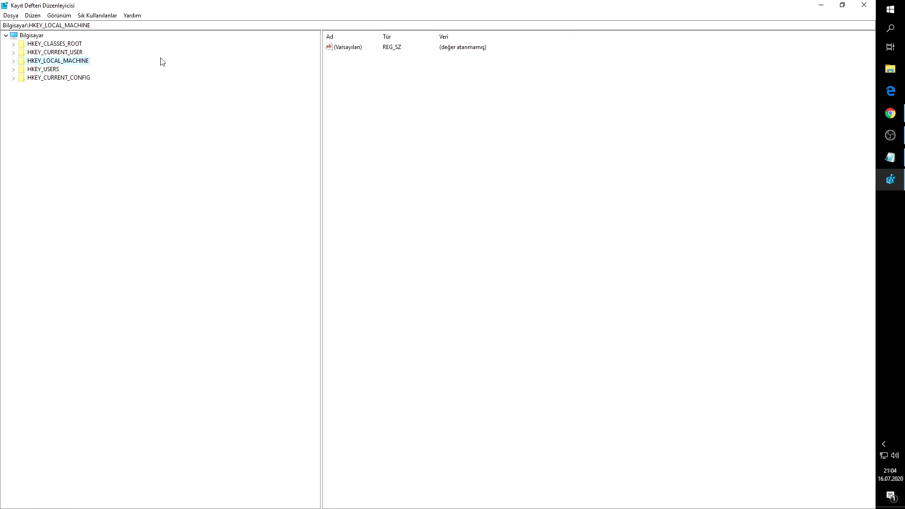
# - In the Notepad note, copy the path HKEY_LOCAL_MACHINE\SOFTWARE\Microsoft\Windows NT\CurrentVersion\Multimedia\SystemProfile from the NetworkThrottlingIndex line
pyautogui.hotkey('alt', 'Tab')
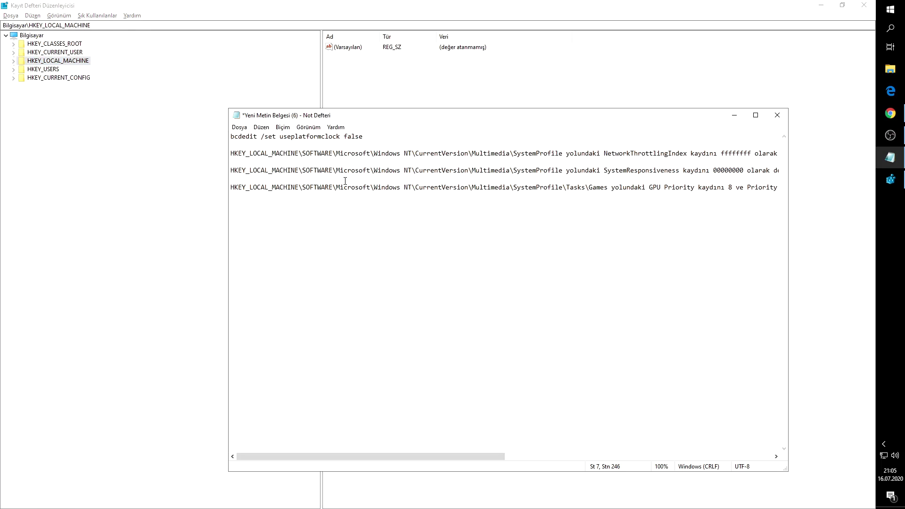
pyautogui.moveTo(562, 155); pyautogui.dragTo(232, 155)
pyautogui.hotkey('ctrl', 'c')
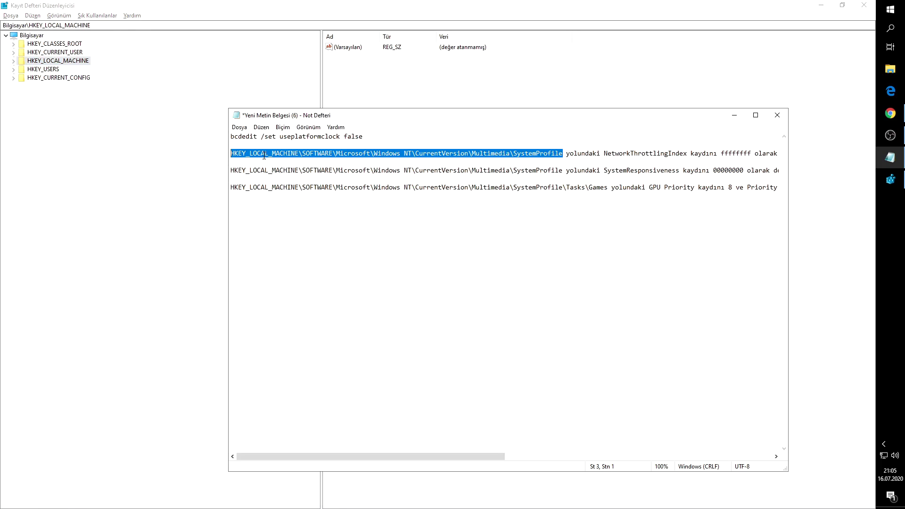
pyautogui.hotkey('alt', 'Tab')
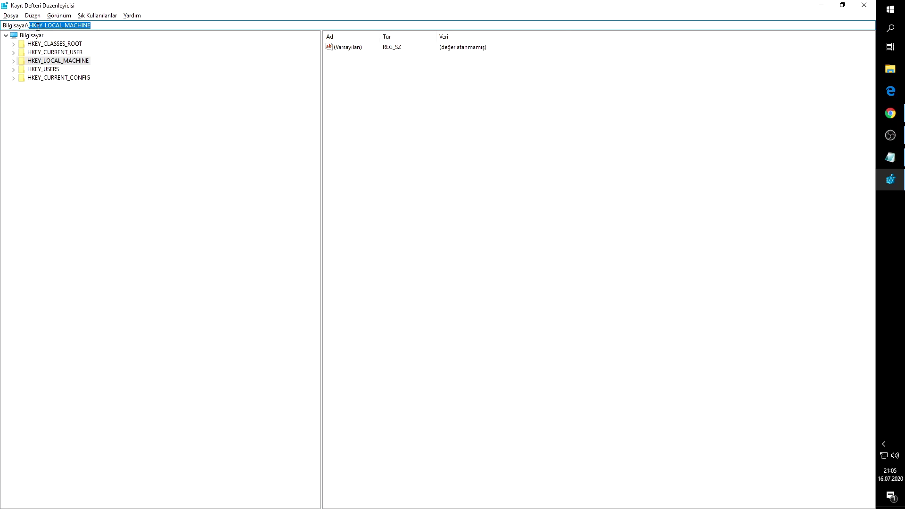
pyautogui.click(890, 157)
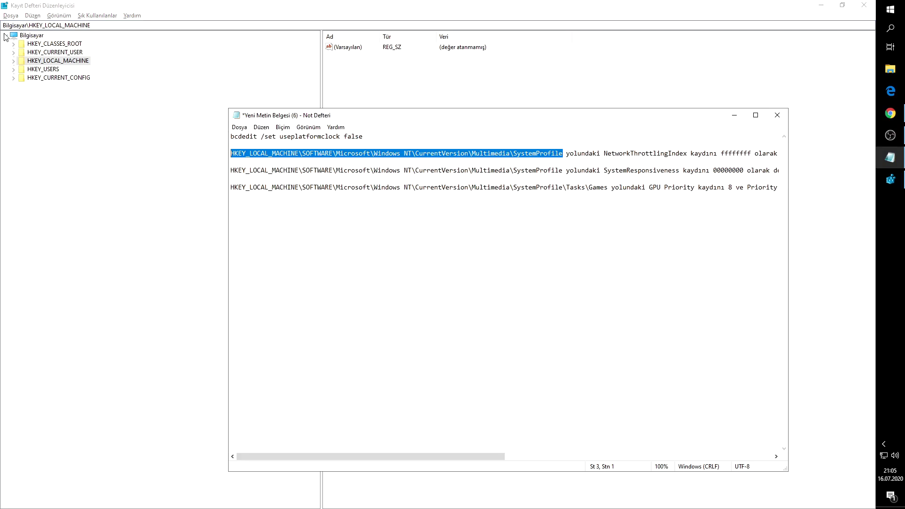
pyautogui.click(89, 25)
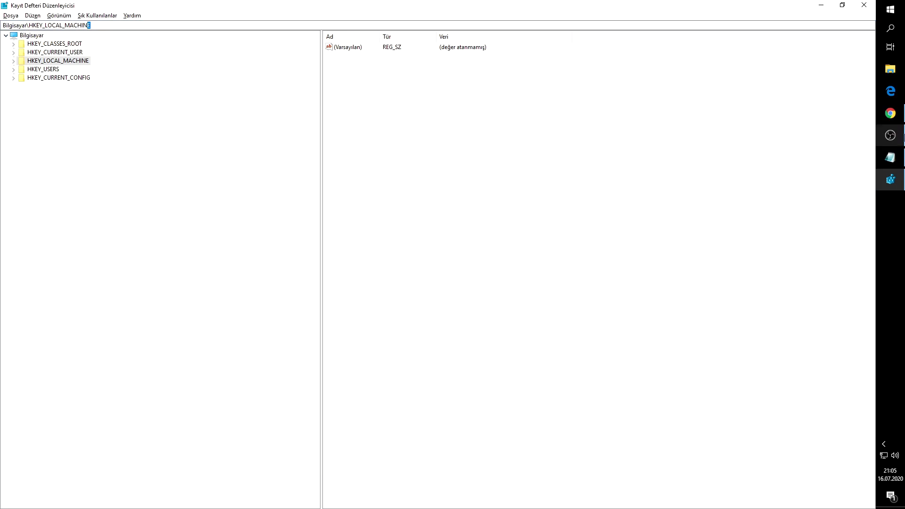
# - Copy the SystemProfile path from the note's NetworkThrottlingIndex line and go to that key in Registry Editor
pyautogui.click(890, 158)
pyautogui.click(270, 153)
pyautogui.click(316, 154)
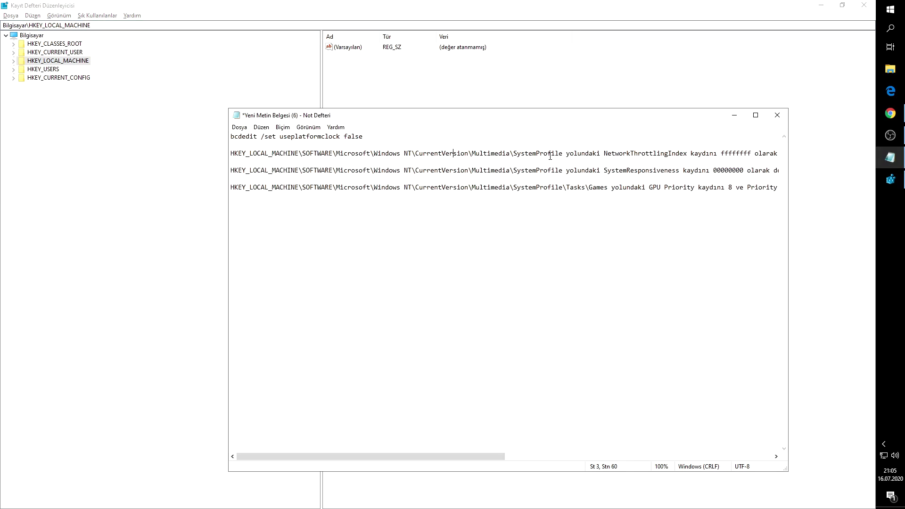
pyautogui.moveTo(563, 153); pyautogui.dragTo(231, 153)
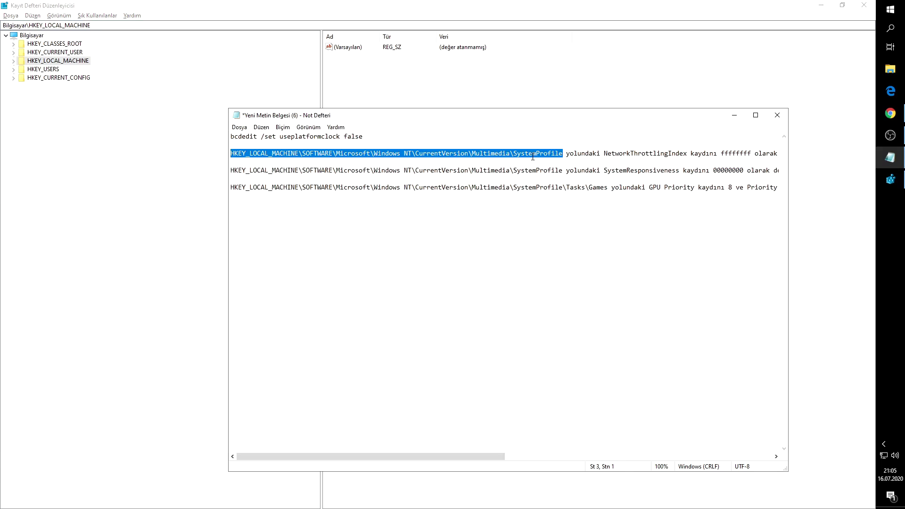
pyautogui.moveTo(41, 26); pyautogui.dragTo(29, 25)
pyautogui.hotkey('ctrl', 'v')
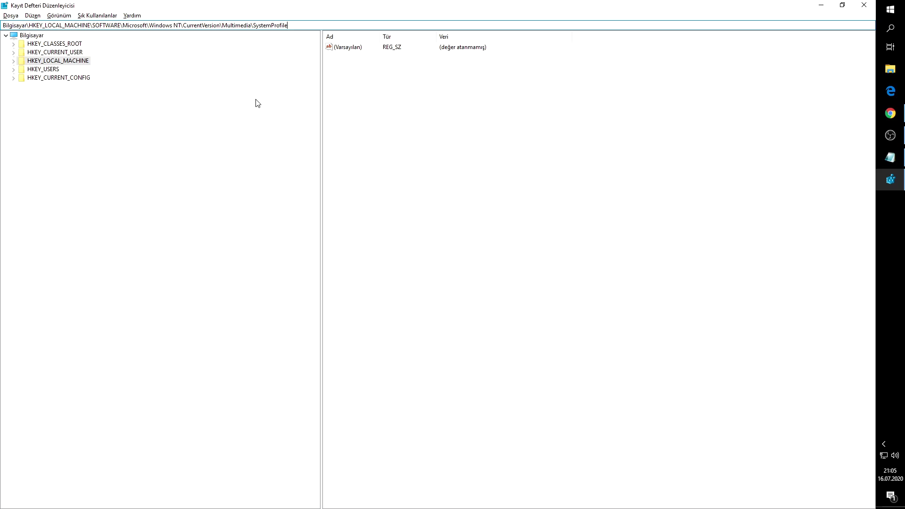
pyautogui.press('Return')
pyautogui.click(364, 128)
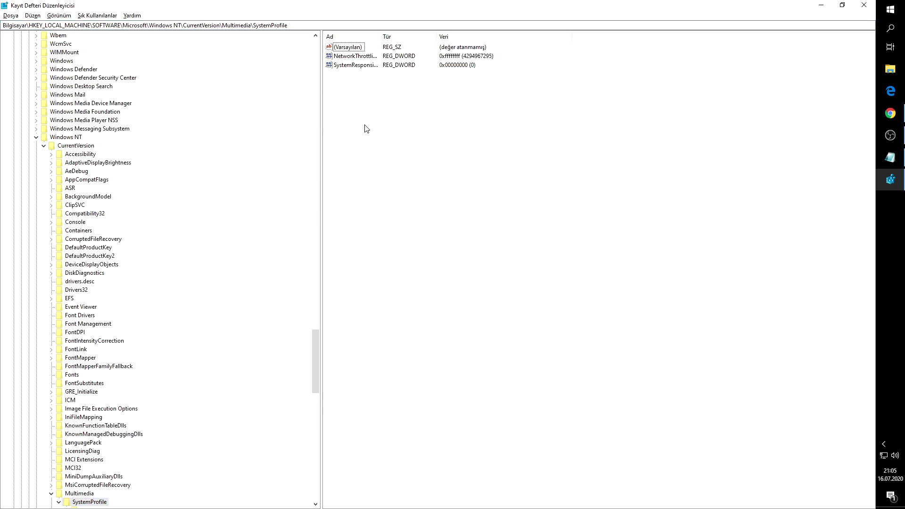
# - Check the NetworkThrottlingIndex value data against the ffffffff given in the note, and cancel the edit
pyautogui.hotkey('alt', 'Tab')
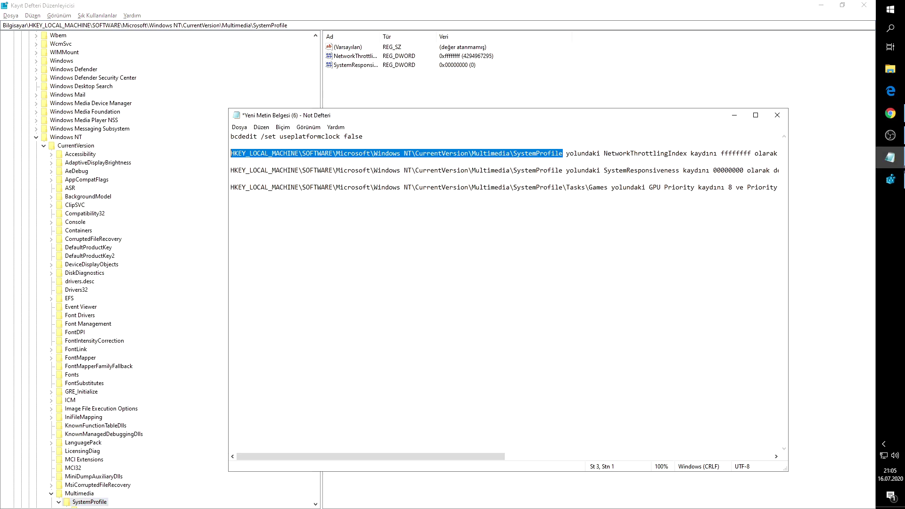
pyautogui.click(734, 115)
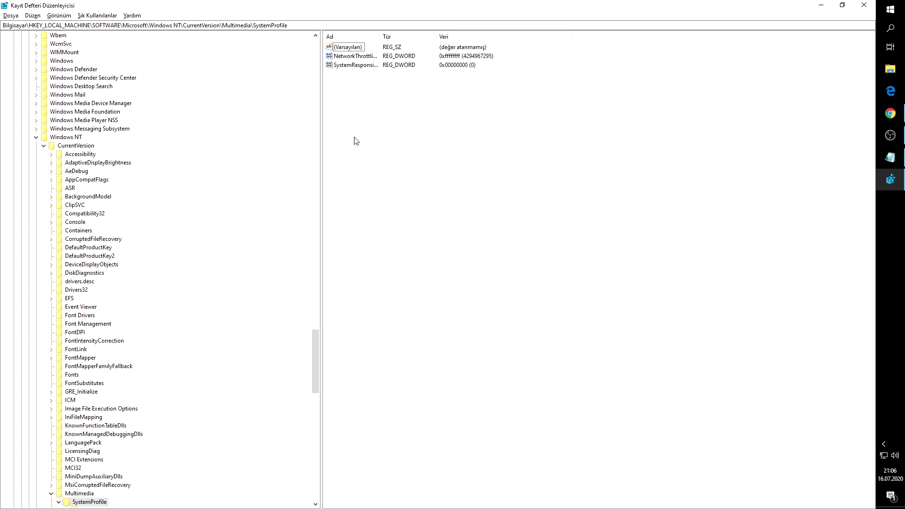
pyautogui.rightClick(376, 61)
pyautogui.click(400, 69)
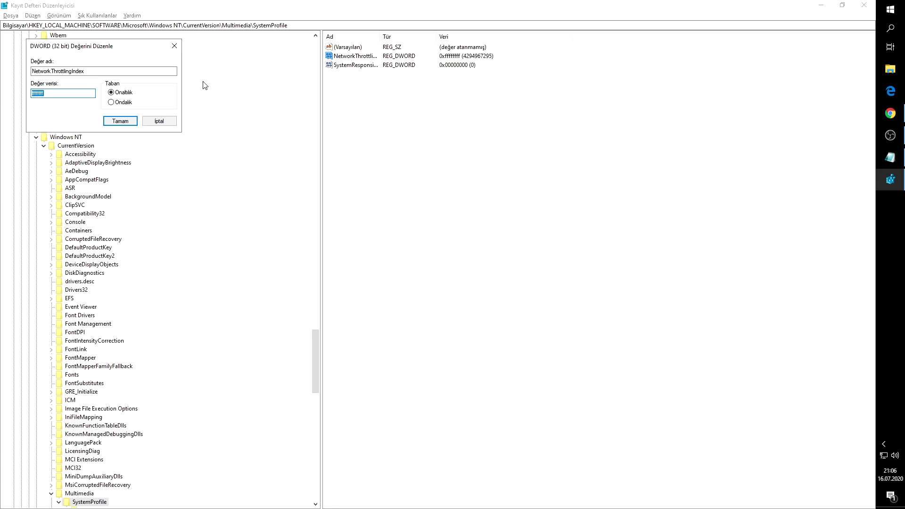
pyautogui.click(890, 157)
pyautogui.moveTo(722, 154)
pyautogui.mouseDown()
pyautogui.moveTo(753, 156)
pyautogui.moveTo(720, 156)
pyautogui.mouseUp()
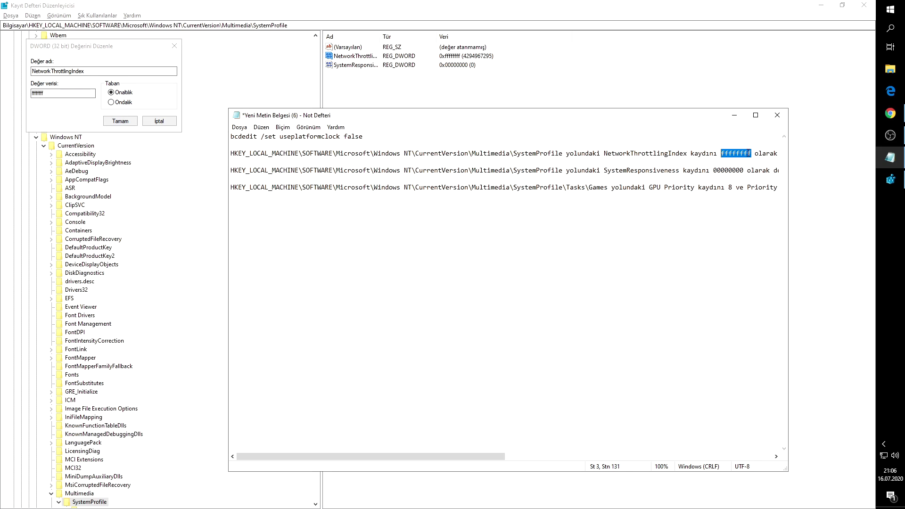
pyautogui.click(734, 115)
pyautogui.click(87, 96)
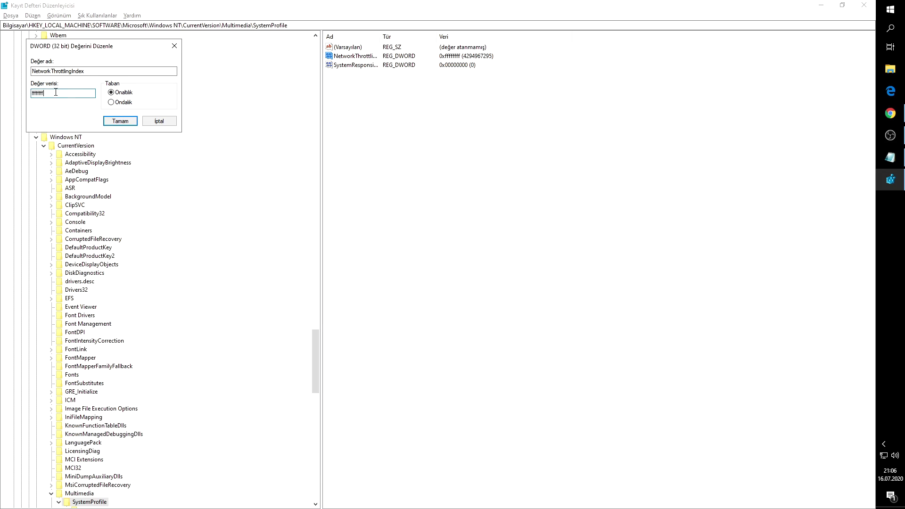
pyautogui.click(159, 122)
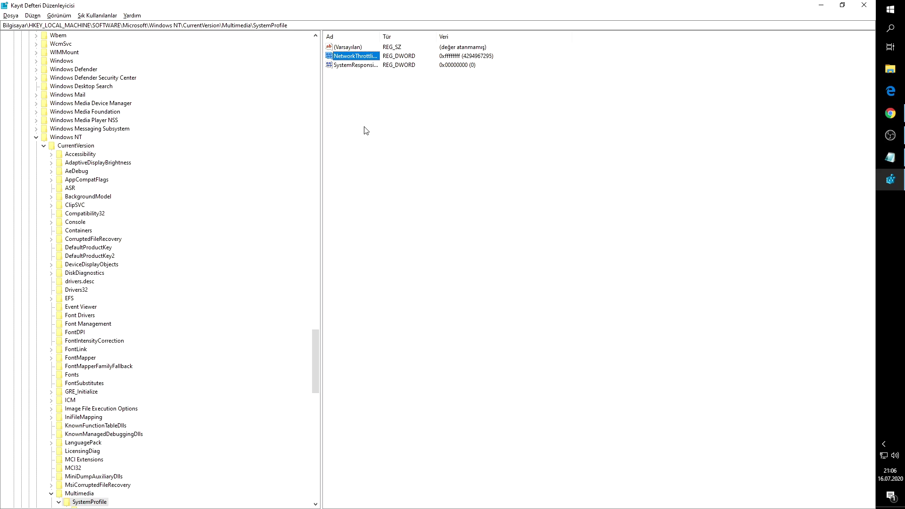
# - Set the SystemResponsiveness value to 00000000, copied from the note, and put the note away
pyautogui.click(370, 66)
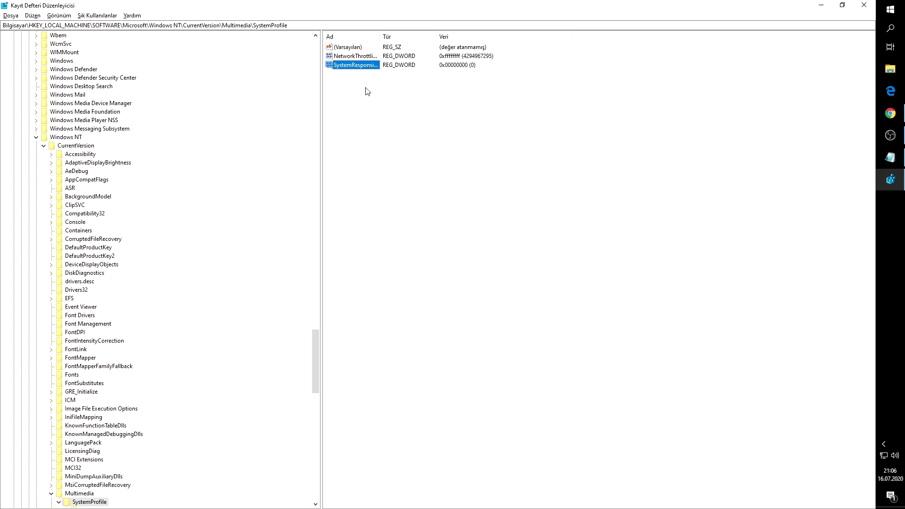
pyautogui.rightClick(350, 68)
pyautogui.click(361, 79)
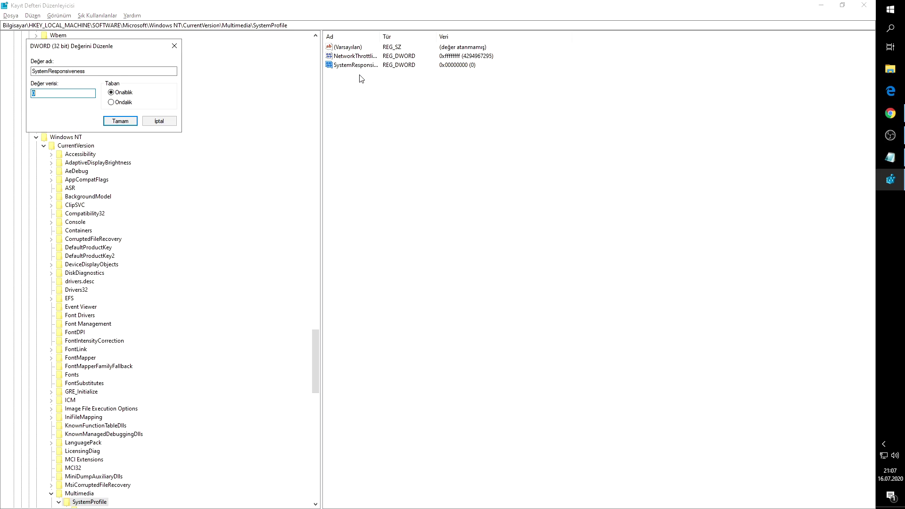
pyautogui.click(890, 135)
pyautogui.click(890, 158)
pyautogui.moveTo(737, 170); pyautogui.dragTo(713, 171)
pyautogui.hotkey('ctrl', 'c')
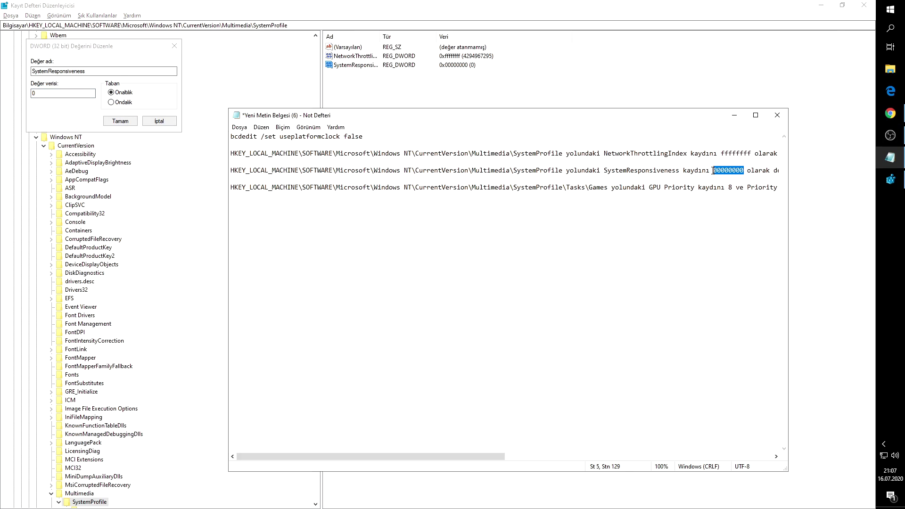
pyautogui.click(67, 95)
pyautogui.hotkey('ctrl', 'v')
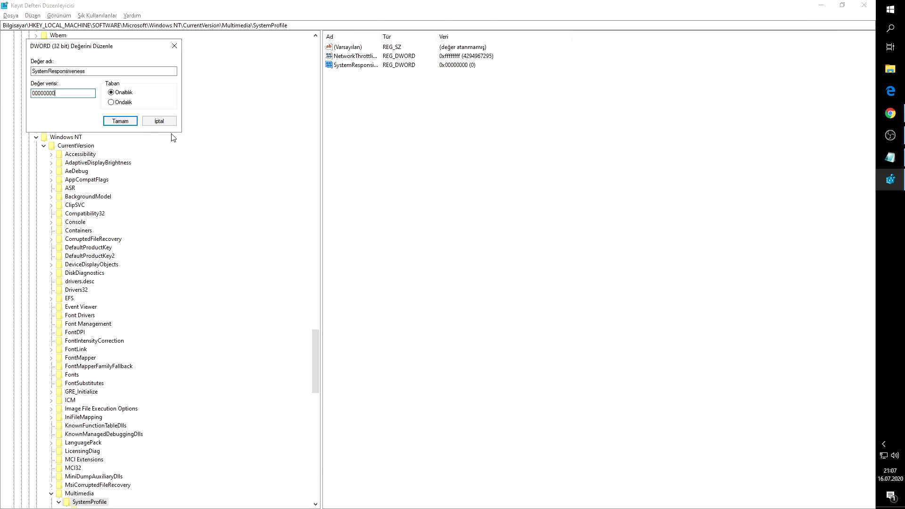
pyautogui.press('Return')
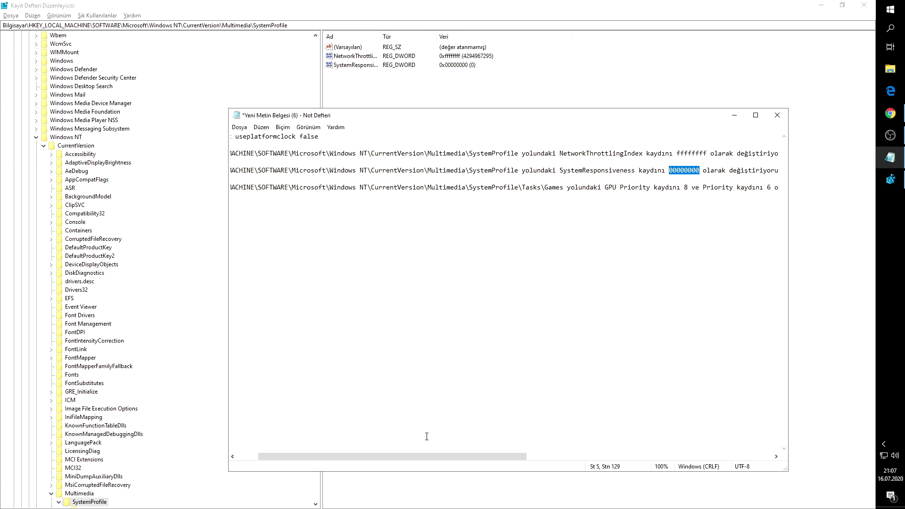
pyautogui.click(736, 125)
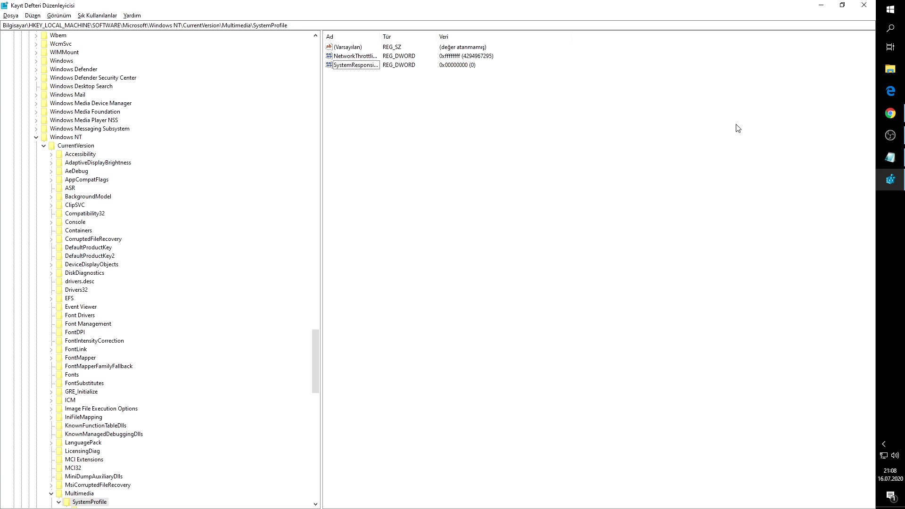
# - Copy the SystemProfile\Tasks\Games path from the note and go to that key in Registry Editor
pyautogui.click(889, 157)
pyautogui.moveTo(562, 186); pyautogui.dragTo(231, 188)
pyautogui.hotkey('ctrl', 'c')
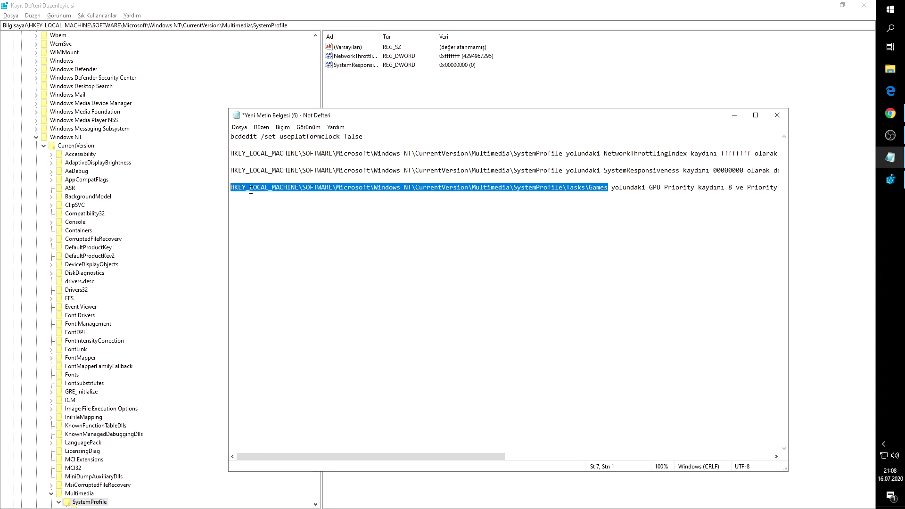
pyautogui.click(251, 190)
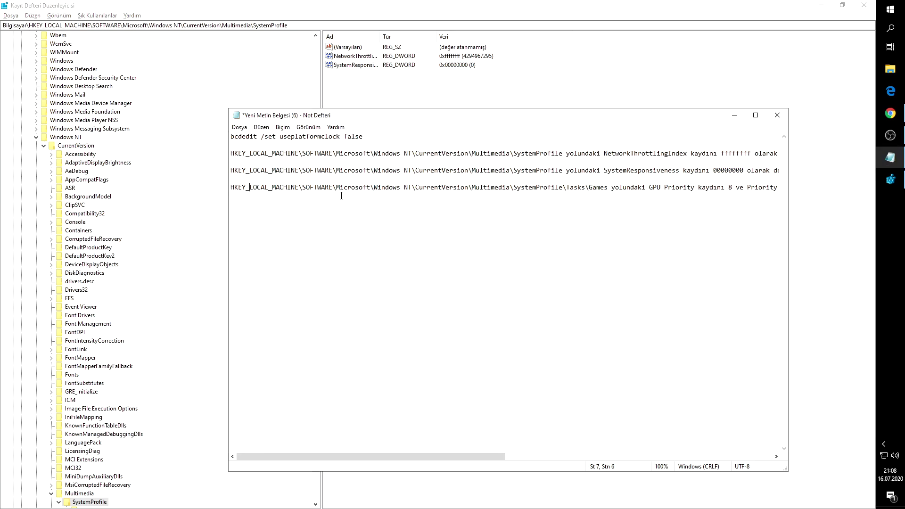
pyautogui.moveTo(608, 187); pyautogui.dragTo(233, 189)
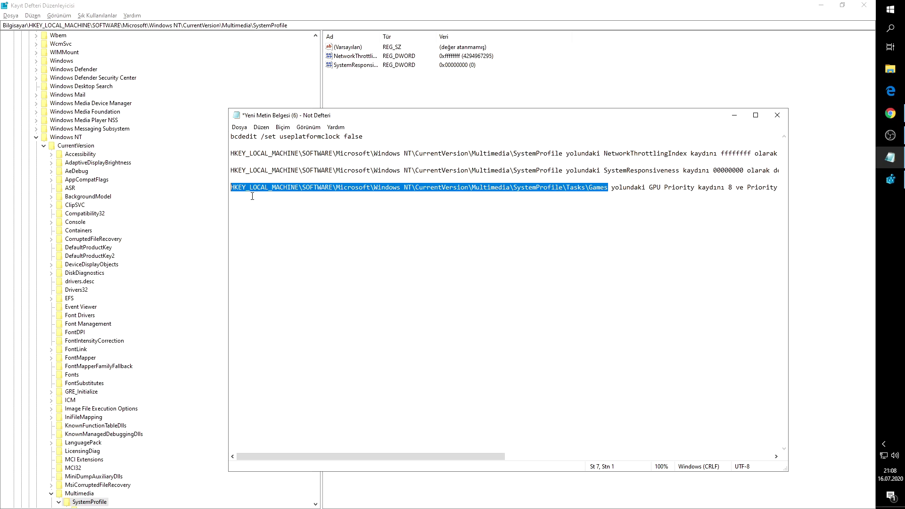
pyautogui.moveTo(287, 25); pyautogui.dragTo(29, 24)
pyautogui.hotkey('ctrl', 'v')
pyautogui.press('Return')
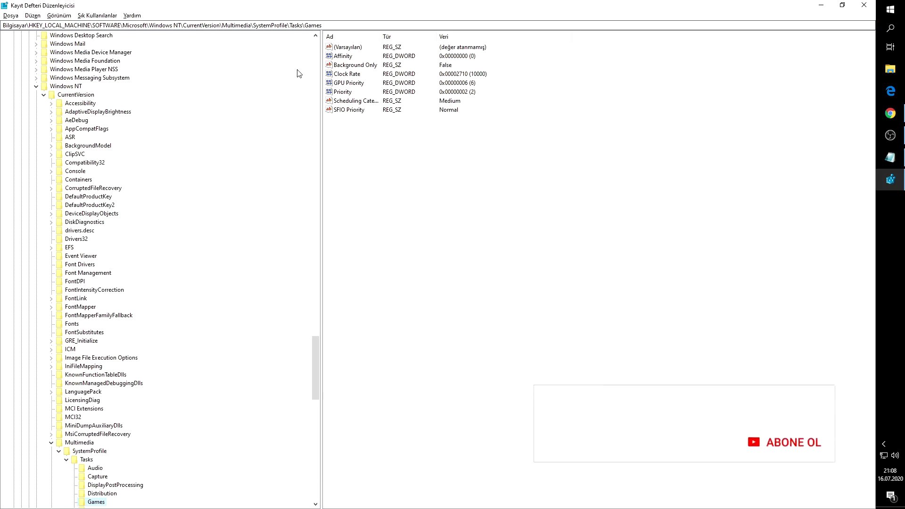
# - View the data of the GPU Priority value in the Games key and cancel the edit
pyautogui.rightClick(355, 88)
pyautogui.click(375, 92)
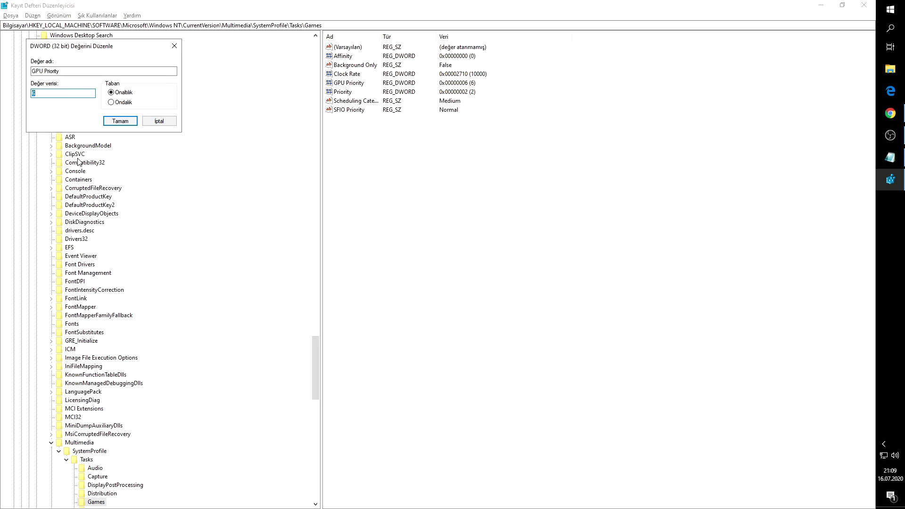
pyautogui.click(161, 122)
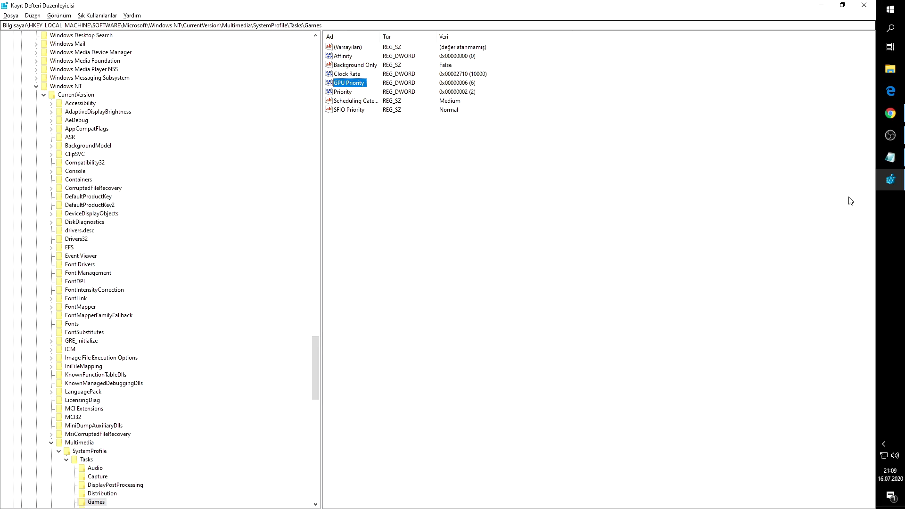
pyautogui.click(889, 157)
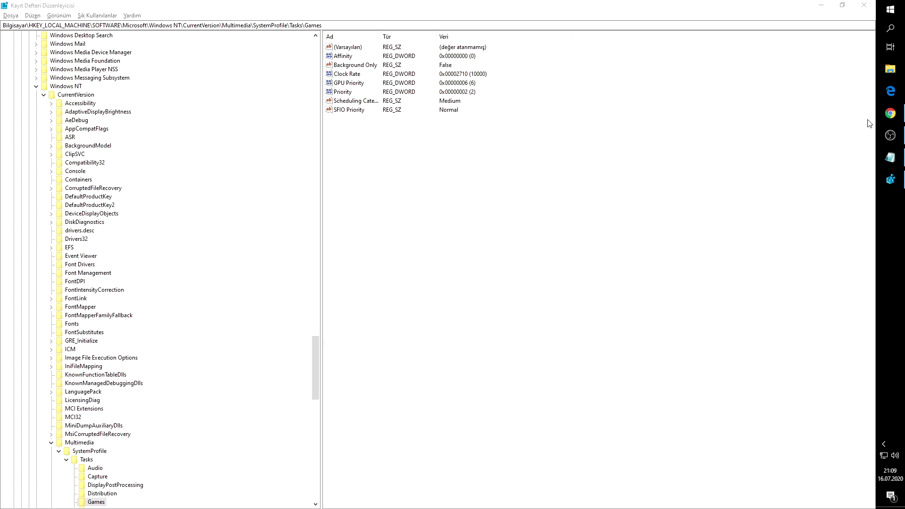
pyautogui.click(885, 160)
pyautogui.hotkey('alt', 'F4')
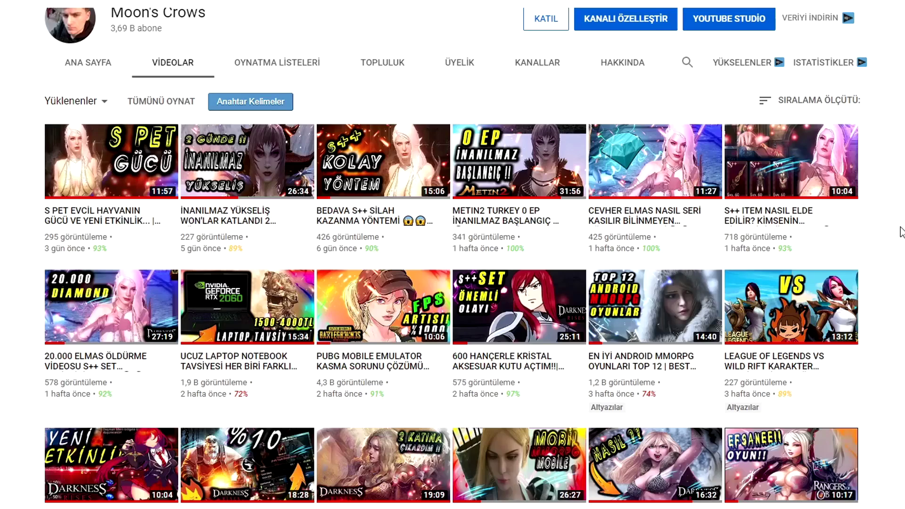
# - Browse the uploaded videos of the Moon's Crows channel on YouTube
pyautogui.scroll(-2, 902, 235)
pyautogui.scroll(-5, 903, 234)
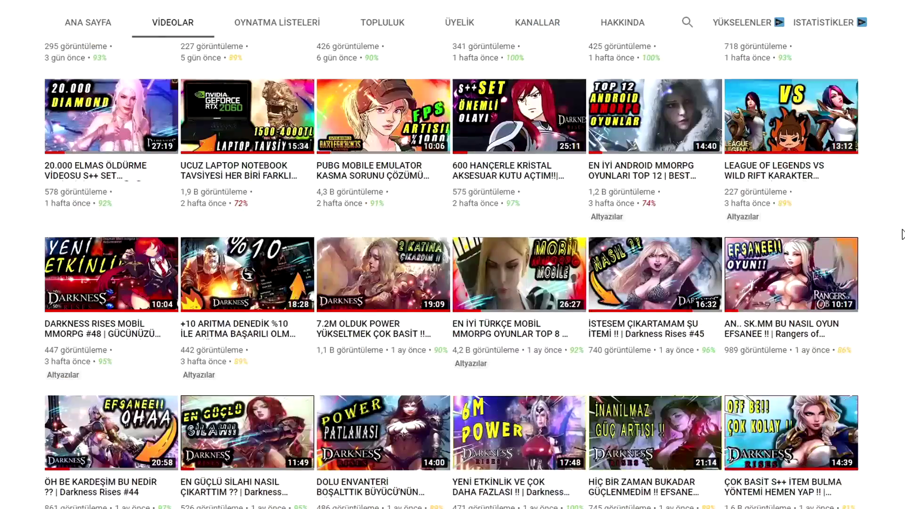
pyautogui.scroll(-4, 902, 234)
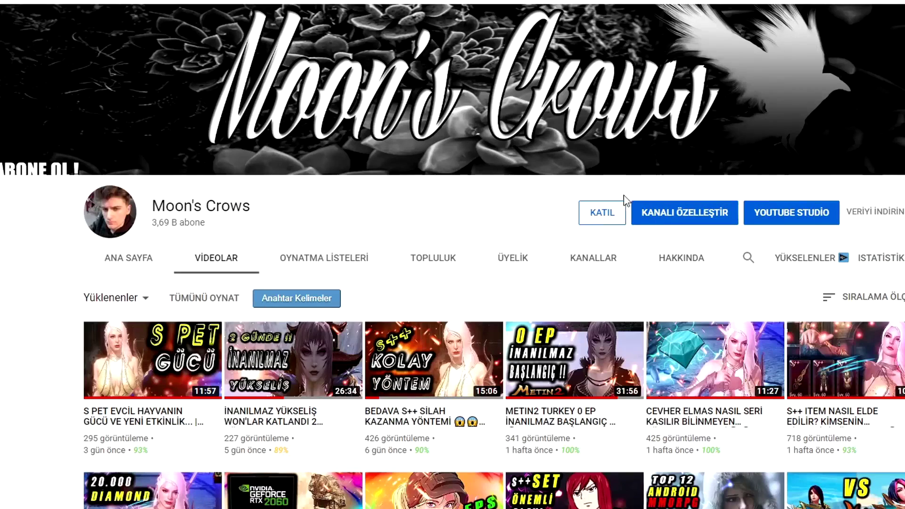
# - View the channel's Diamond Crow, Moon's Crow and Elit Crow membership levels and close the membership window
pyautogui.click(605, 213)
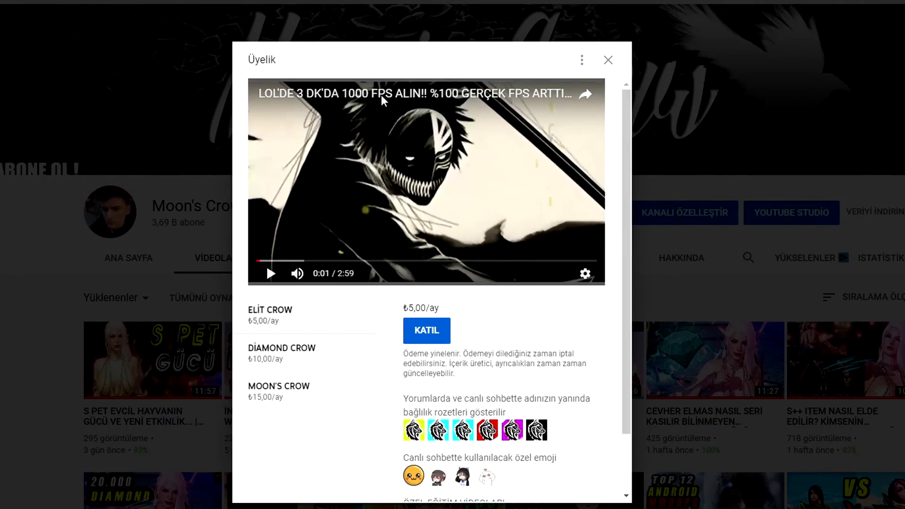
pyautogui.click(276, 353)
pyautogui.click(287, 391)
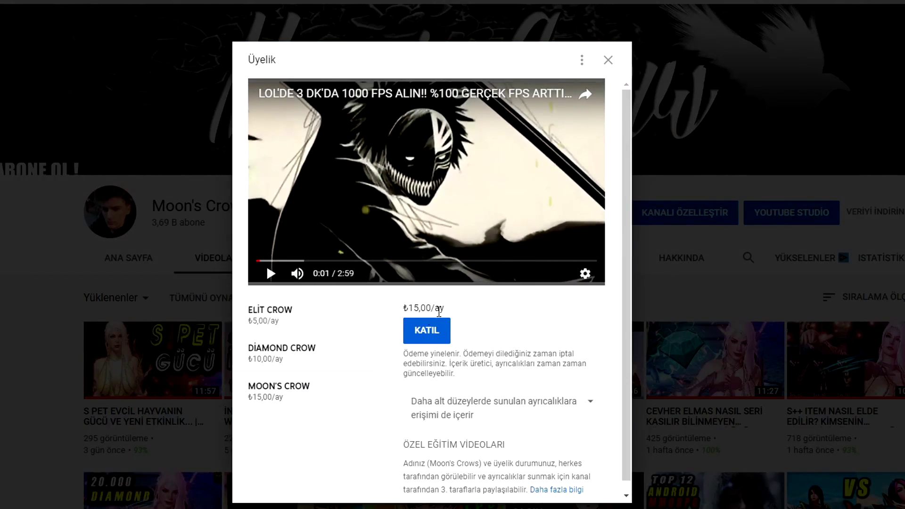
pyautogui.click(313, 365)
pyautogui.click(271, 326)
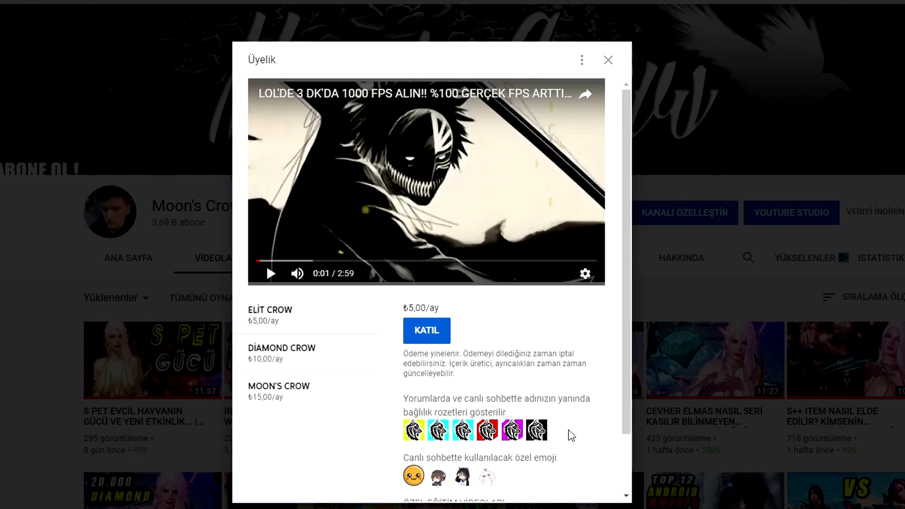
pyautogui.scroll(-2, 531, 487)
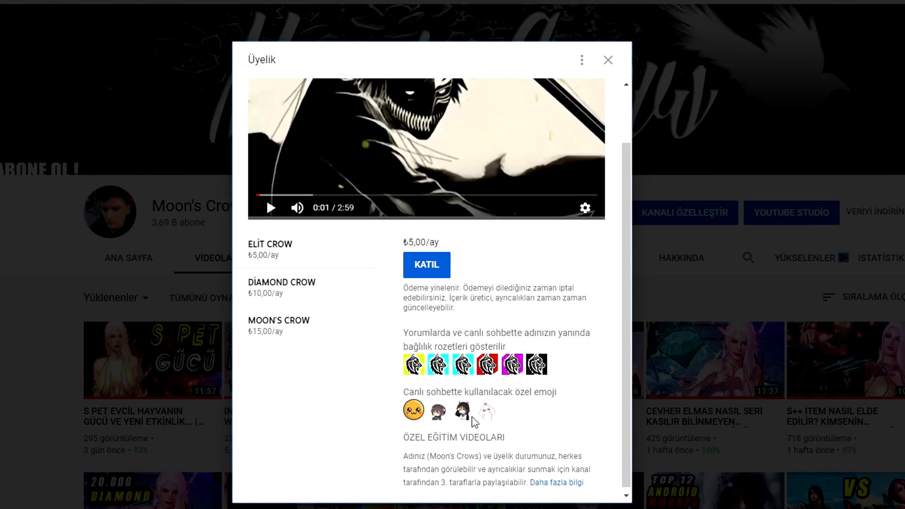
pyautogui.click(608, 61)
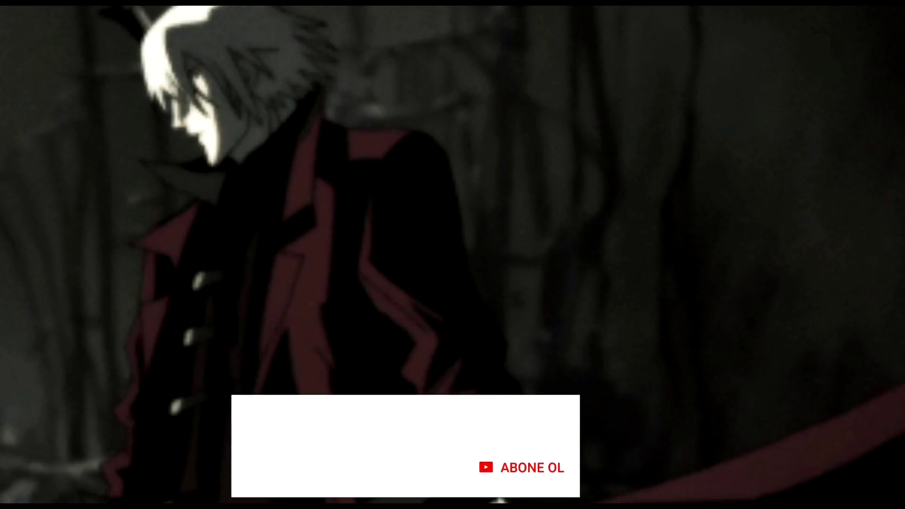